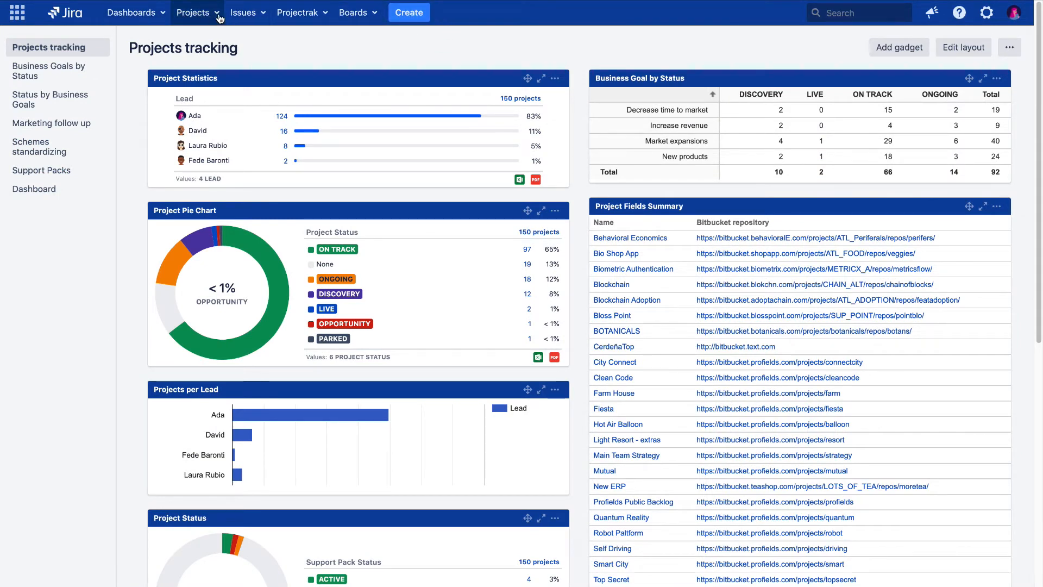
# Open the Projectrak project list and look through the available Key and Lead filter options.
pyautogui.click(326, 17)
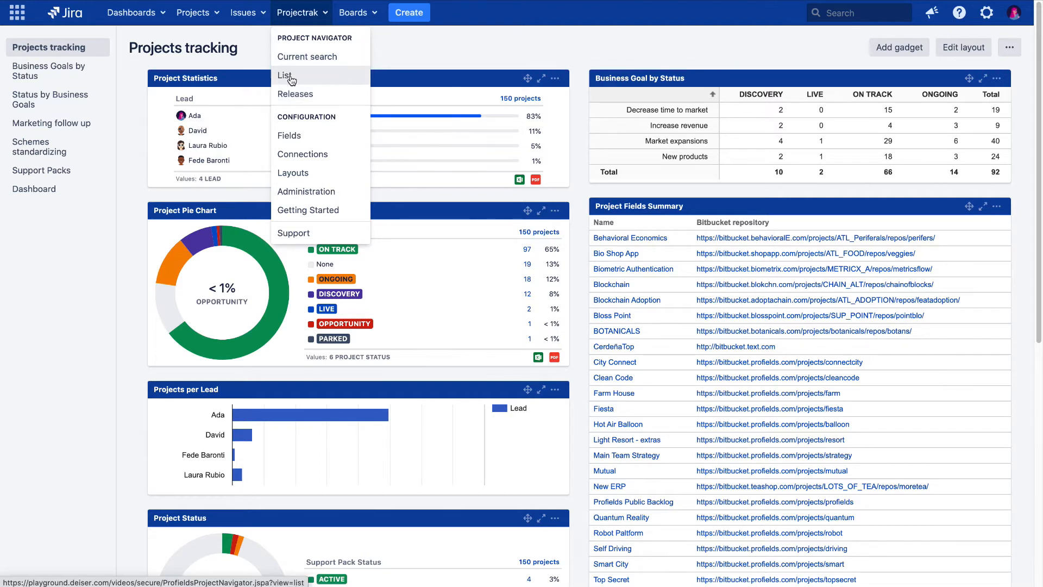
pyautogui.click(308, 79)
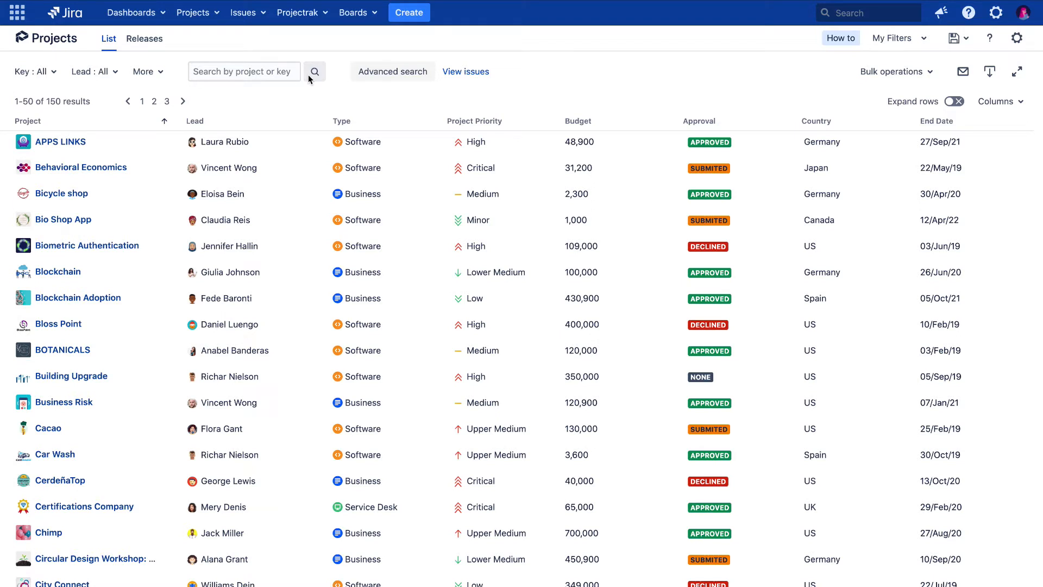
pyautogui.click(54, 75)
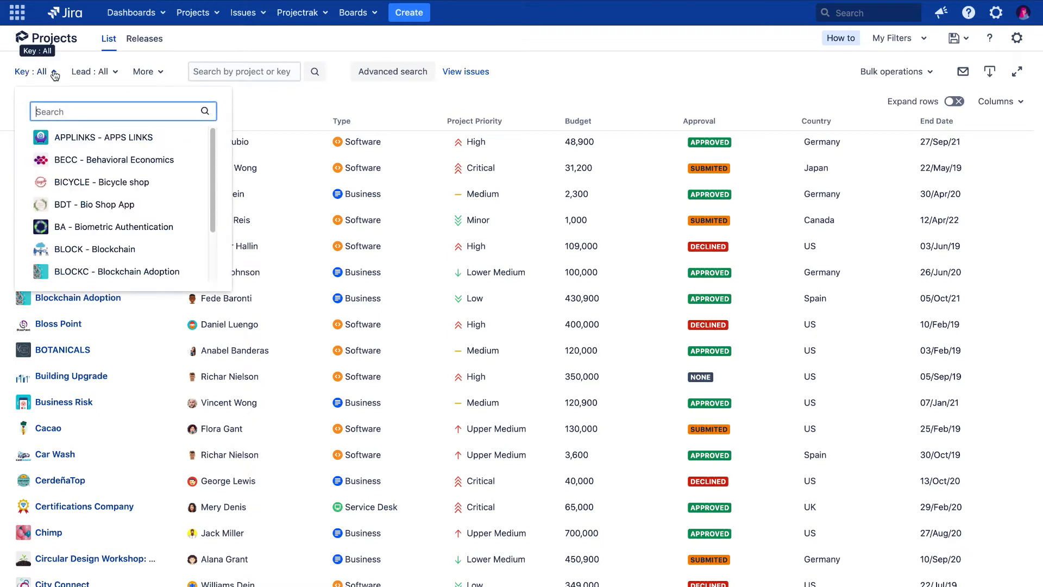
pyautogui.click(55, 75)
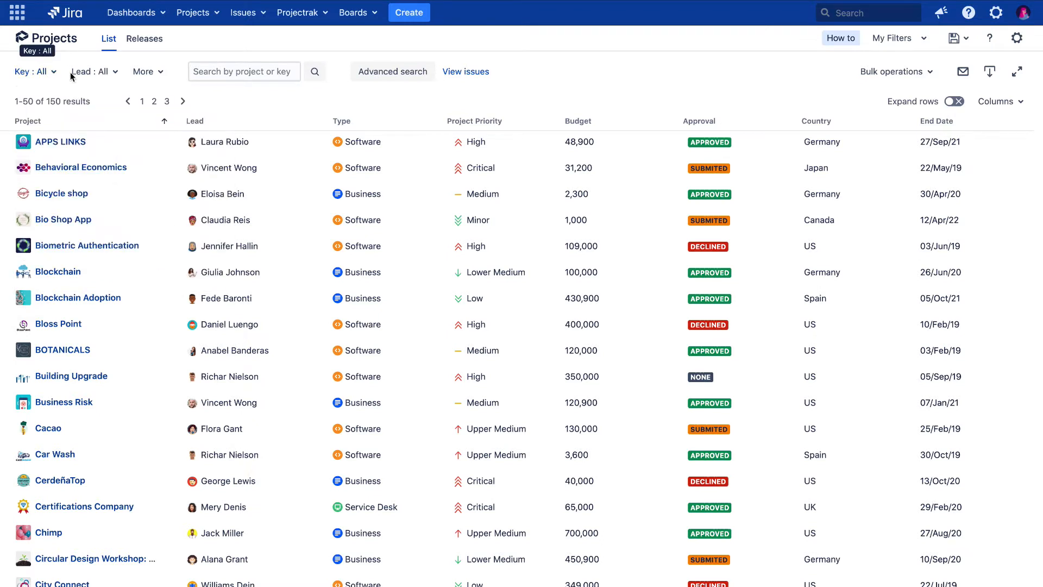
pyautogui.click(115, 74)
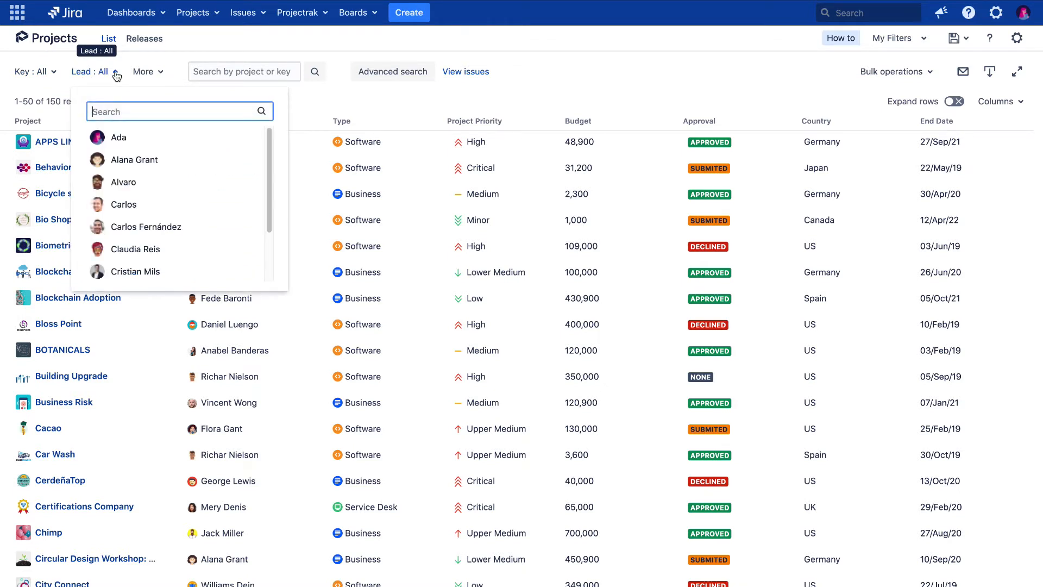
pyautogui.click(115, 74)
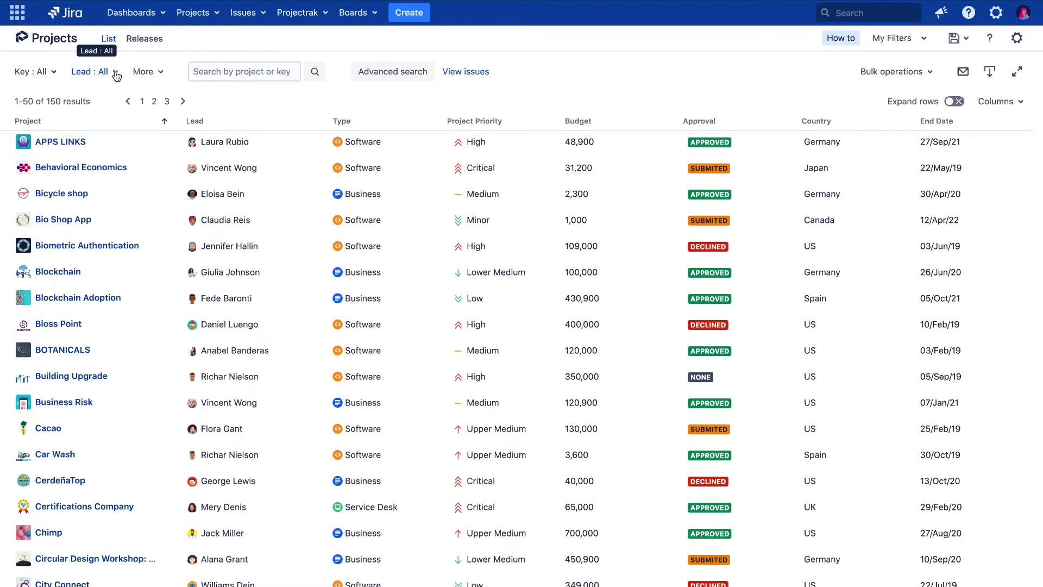
# Add the Status field as an extra filter on the project list and set it to ON TRACK.
pyautogui.click(161, 76)
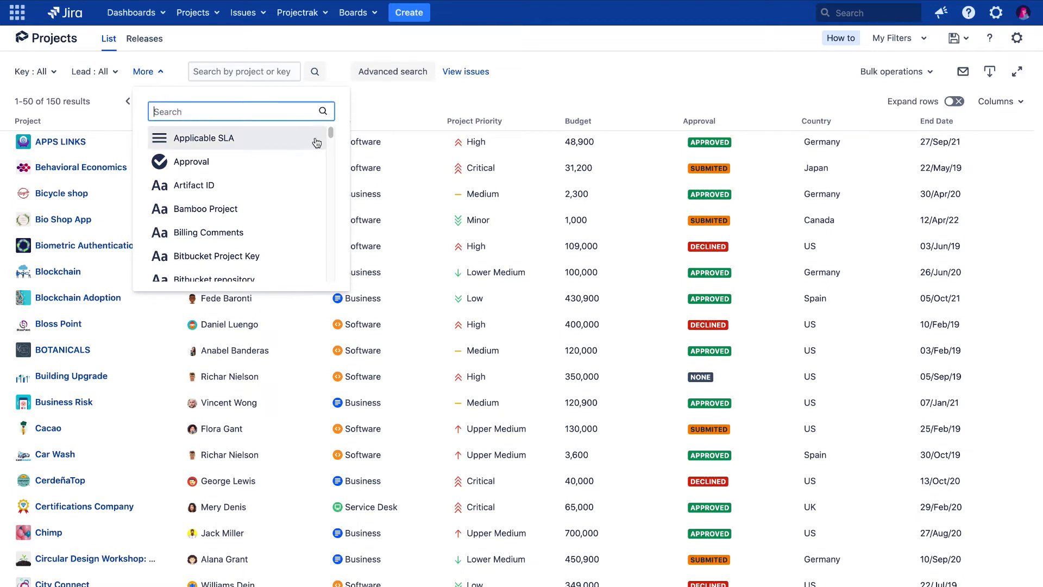
pyautogui.moveTo(331, 134); pyautogui.dragTo(331, 148)
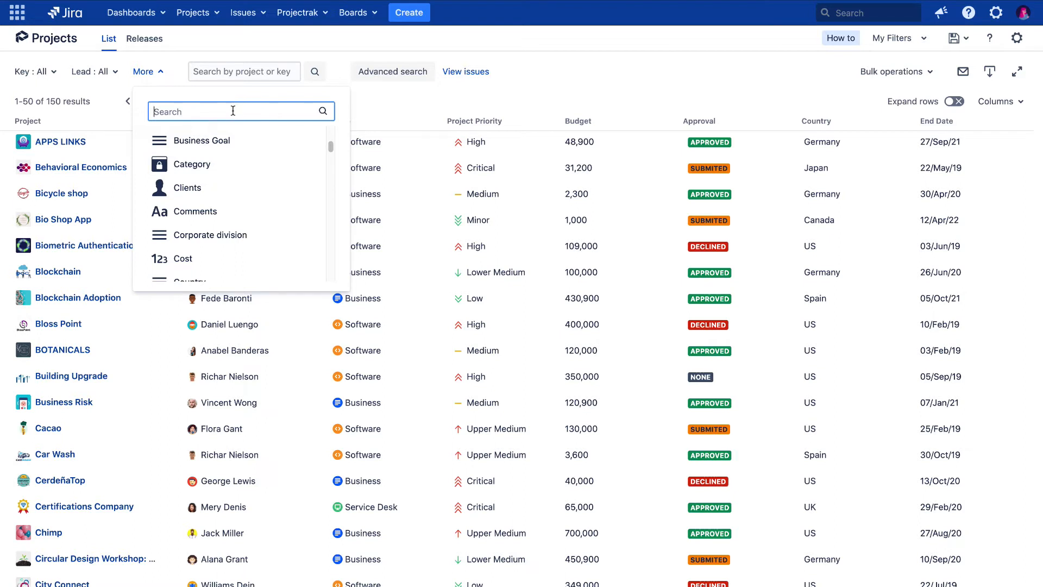
pyautogui.write('Status')
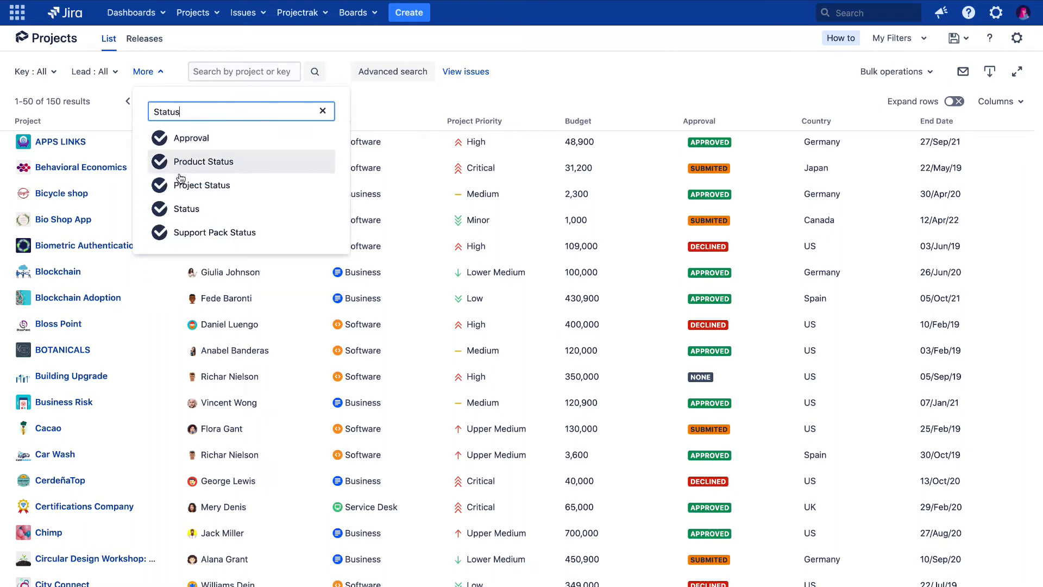
pyautogui.click(186, 209)
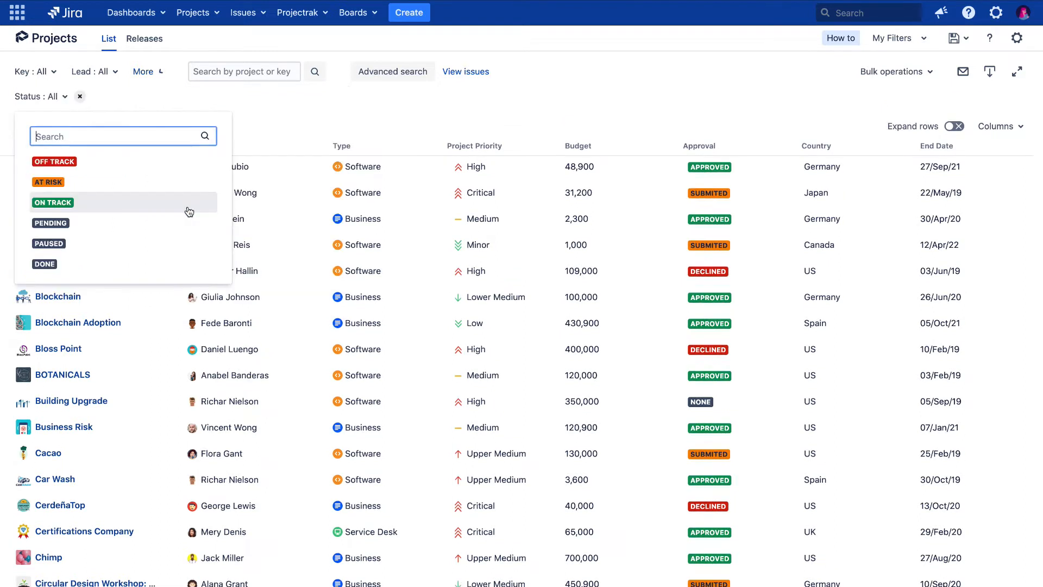
pyautogui.click(81, 207)
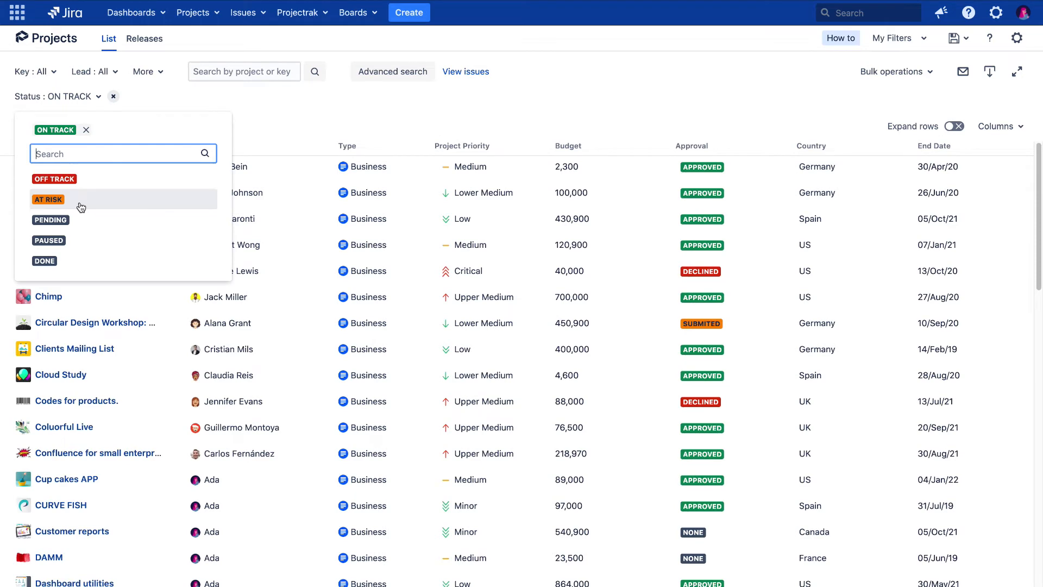
pyautogui.click(175, 99)
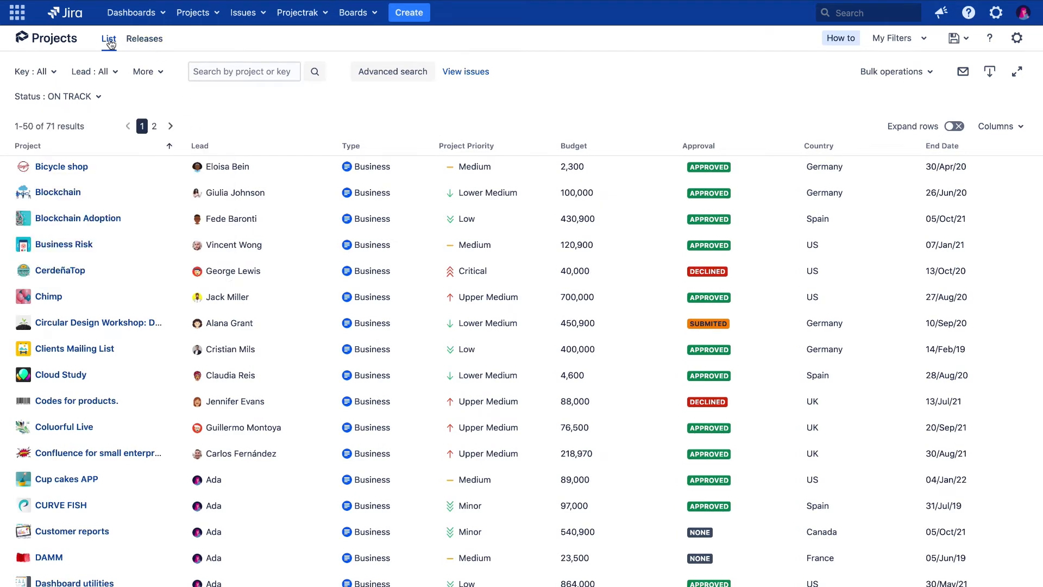
# View the projects' release timeline, inspecting a version marker on the Bio Shop App row.
pyautogui.click(150, 41)
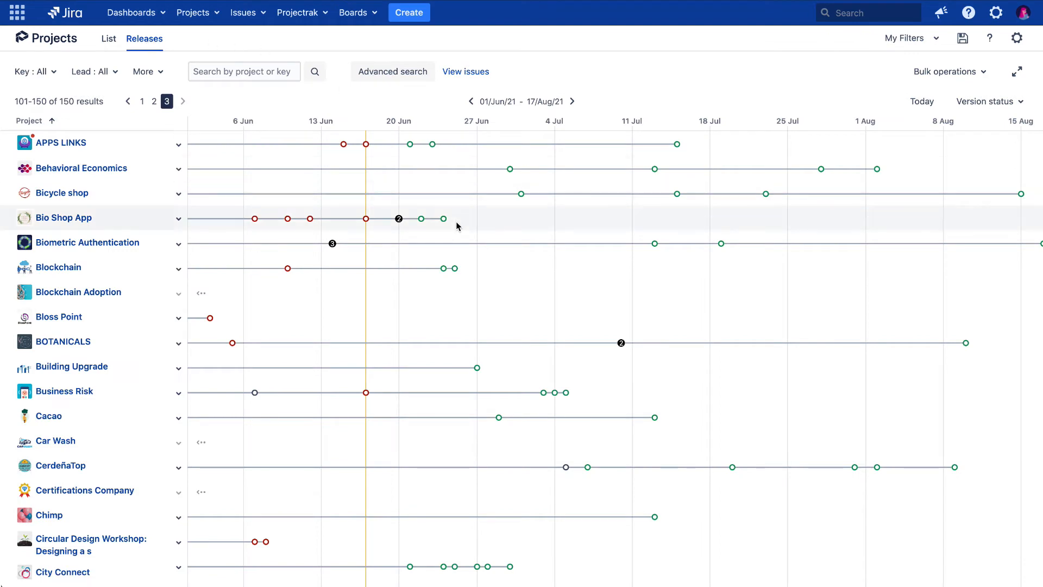
pyautogui.moveTo(444, 220)
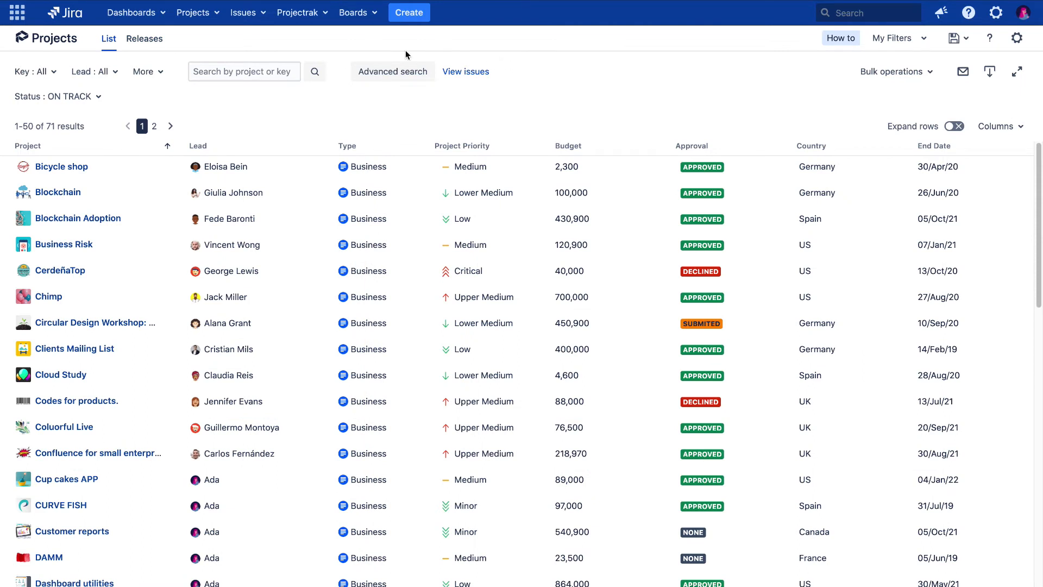
# Switch the project list to advanced search and replace the query's ordering clause with AND lead = currentUser().
pyautogui.click(409, 76)
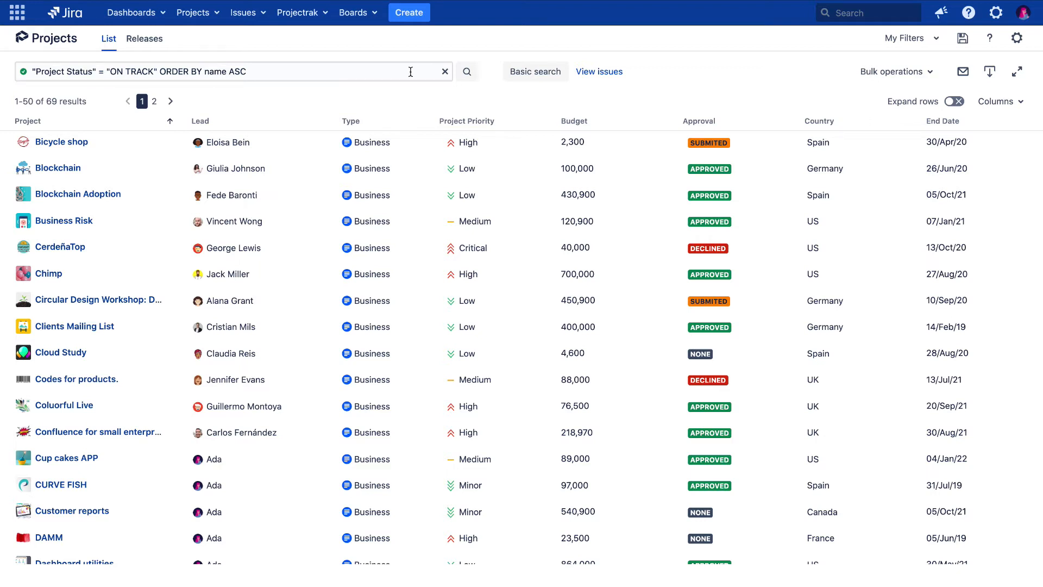
pyautogui.click(259, 72)
pyautogui.moveTo(258, 72); pyautogui.dragTo(159, 73)
pyautogui.write('and')
pyautogui.press('Return')
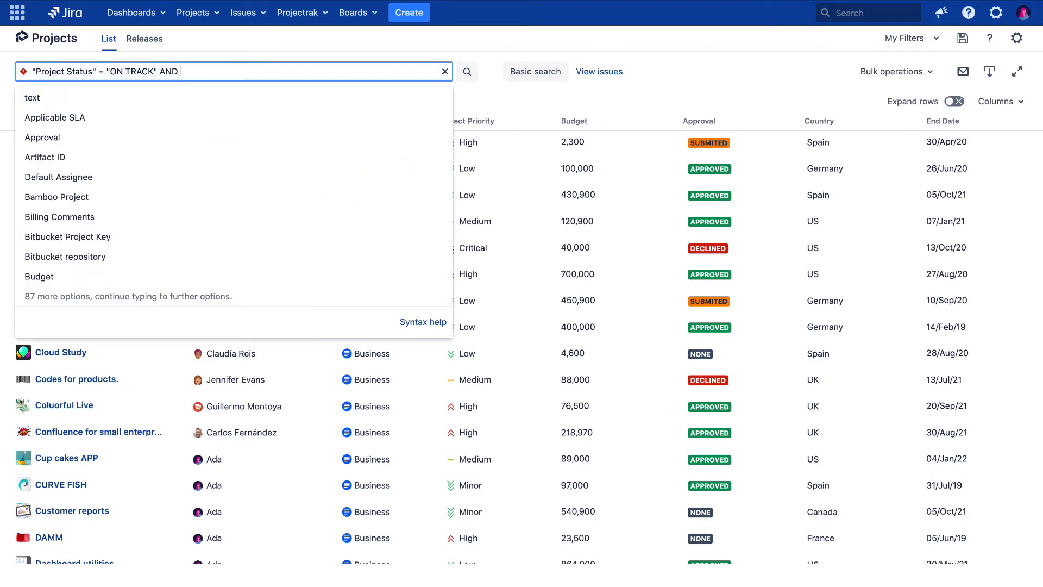
pyautogui.write('lead ')
pyautogui.write('=')
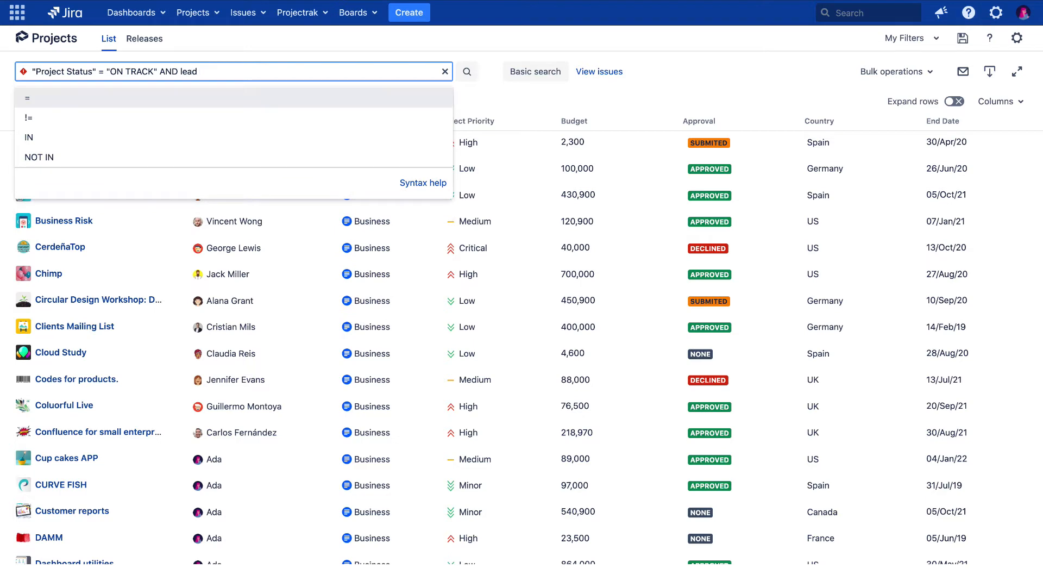
pyautogui.press('Return')
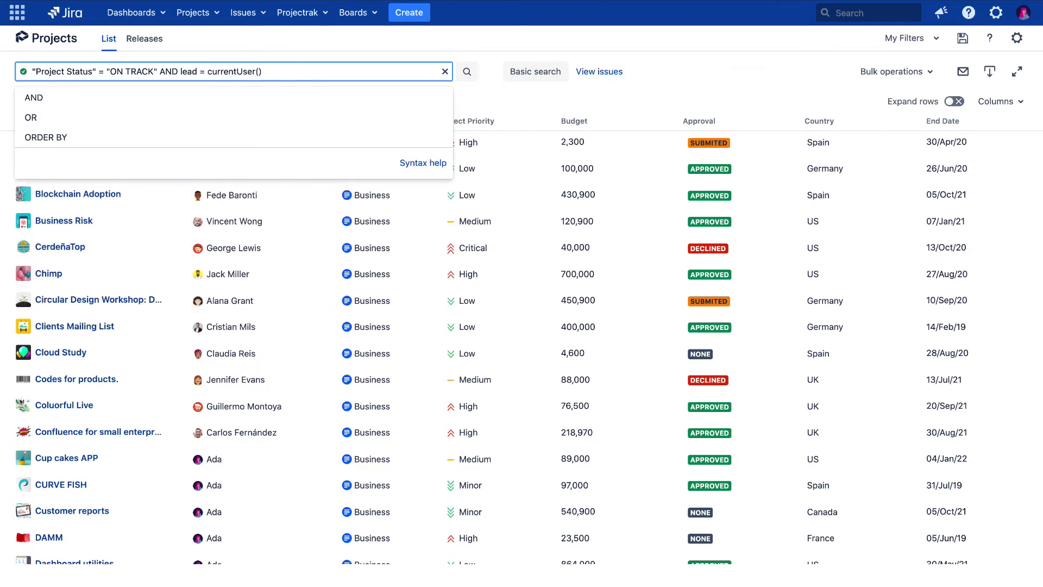
# Extend the query with the condition OR "Budget" >= 80.000.
pyautogui.press('Down')
pyautogui.press('Down')
pyautogui.press('Return')
pyautogui.write('bu')
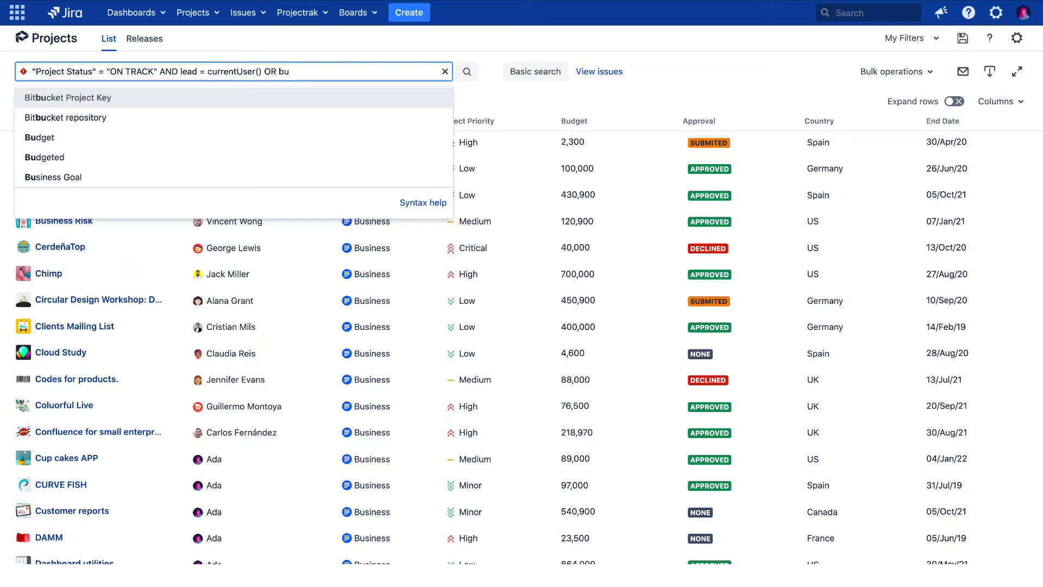
pyautogui.write('dg')
pyautogui.press('Return')
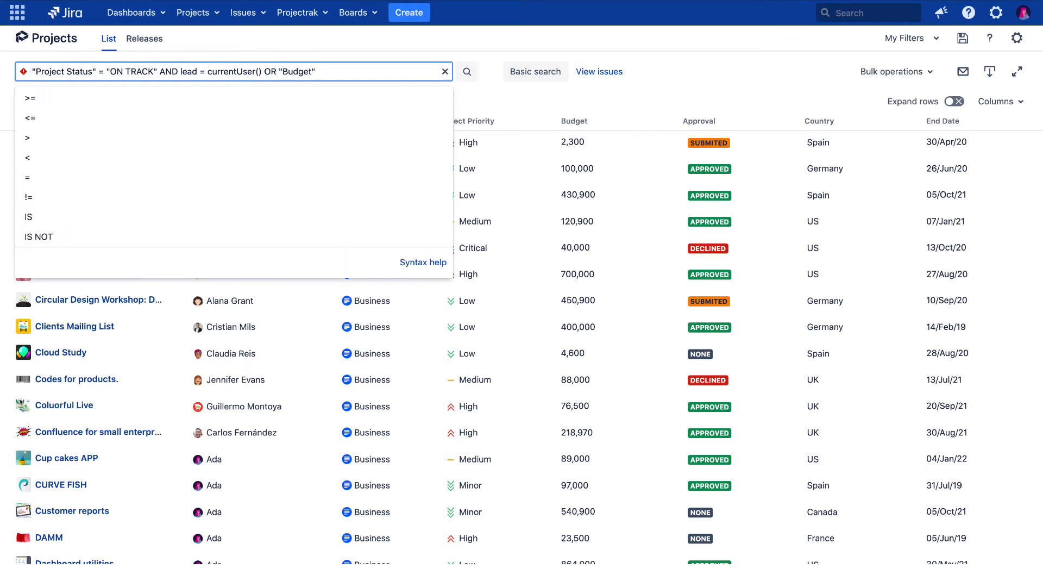
pyautogui.press('Down')
pyautogui.press('Return')
pyautogui.write('80.000 and')
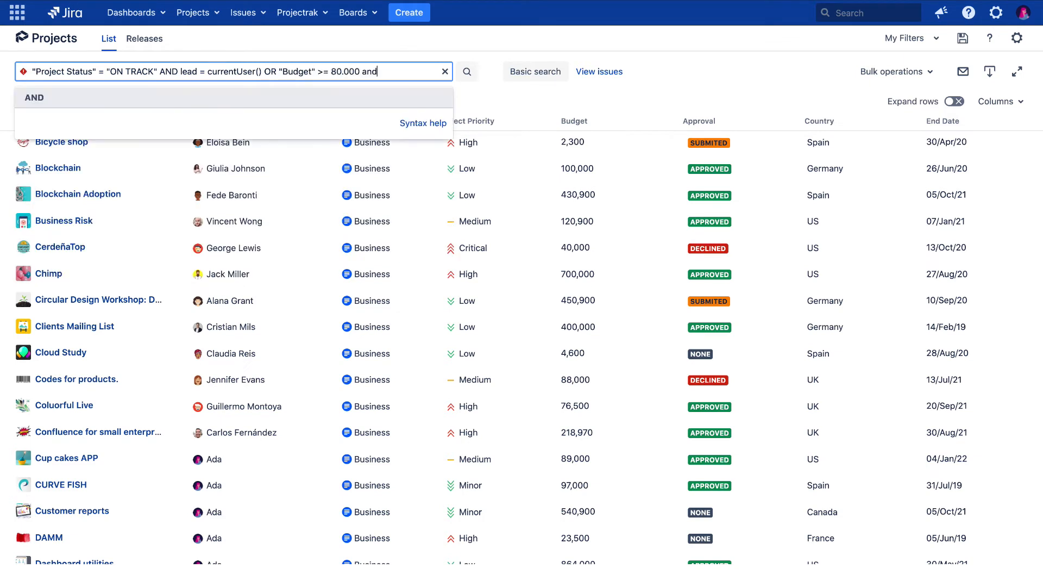
# Add the condition AND "Country" = "UK" to the query and run the search.
pyautogui.press('Return')
pyautogui.write('countr')
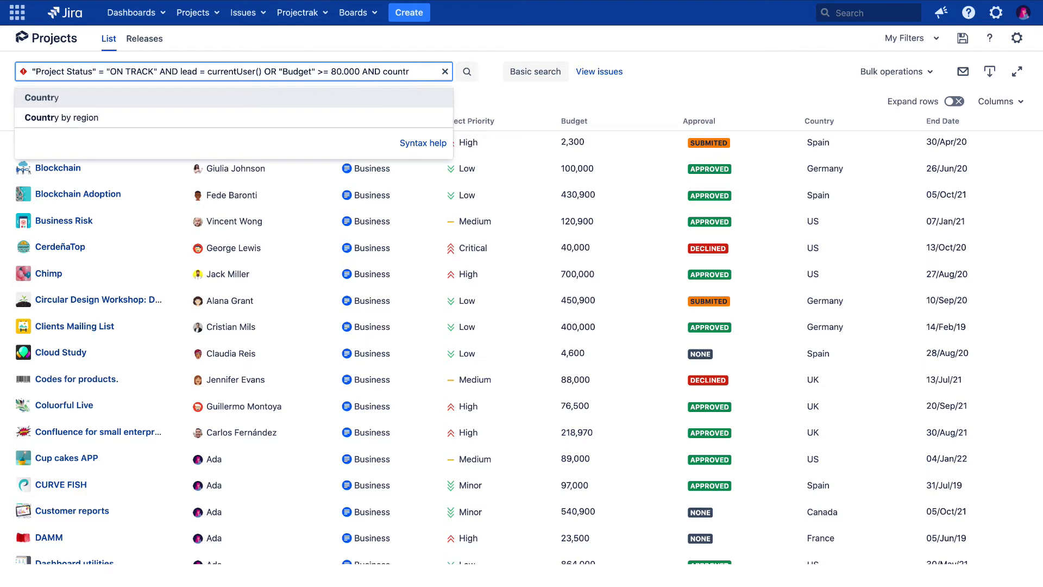
pyautogui.press('Return')
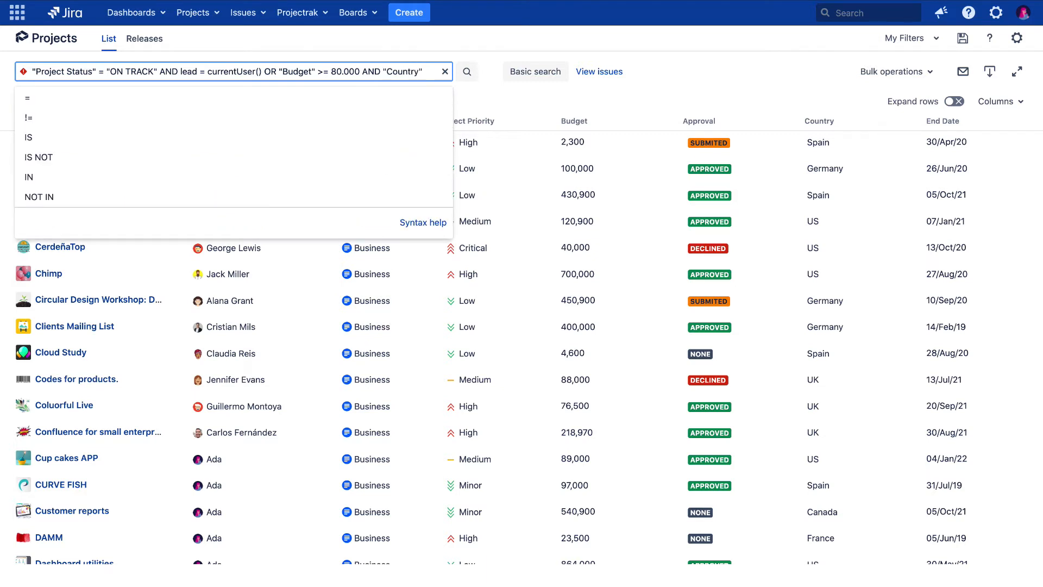
pyautogui.write('= us')
pyautogui.press('Return')
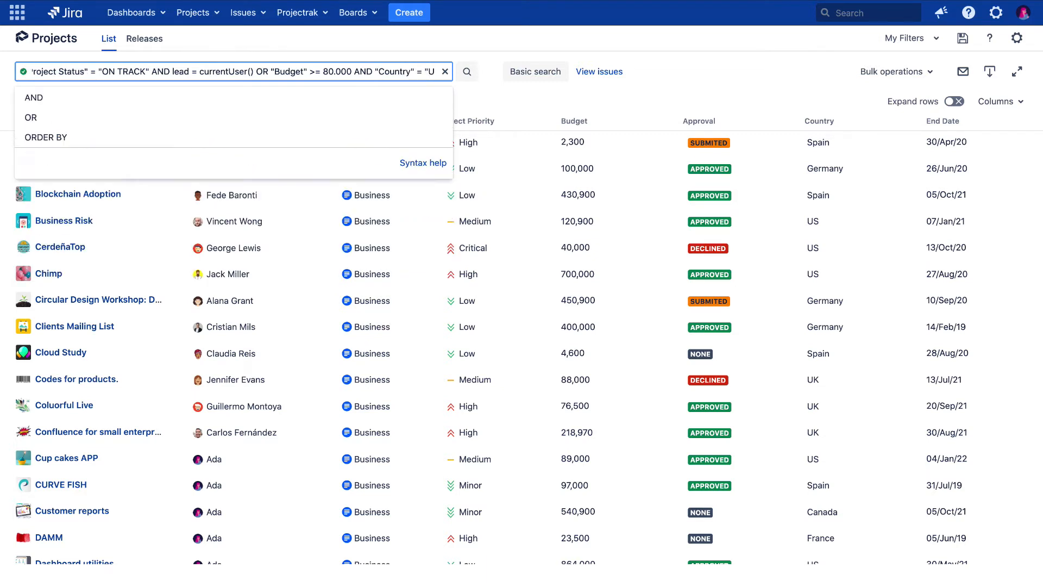
pyautogui.click(466, 73)
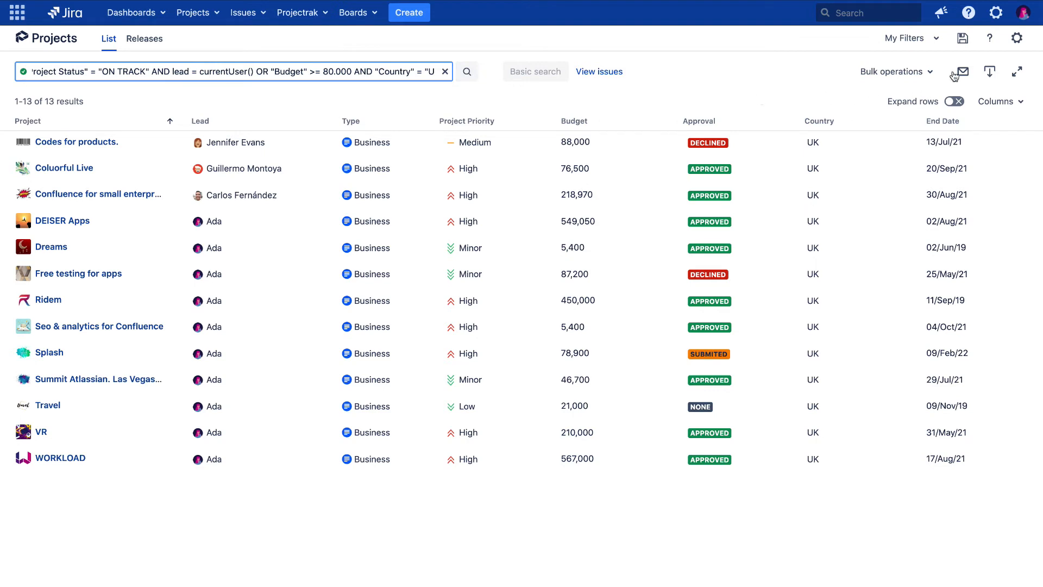
# Save the current search as a new filter named "My issues on track".
pyautogui.click(962, 39)
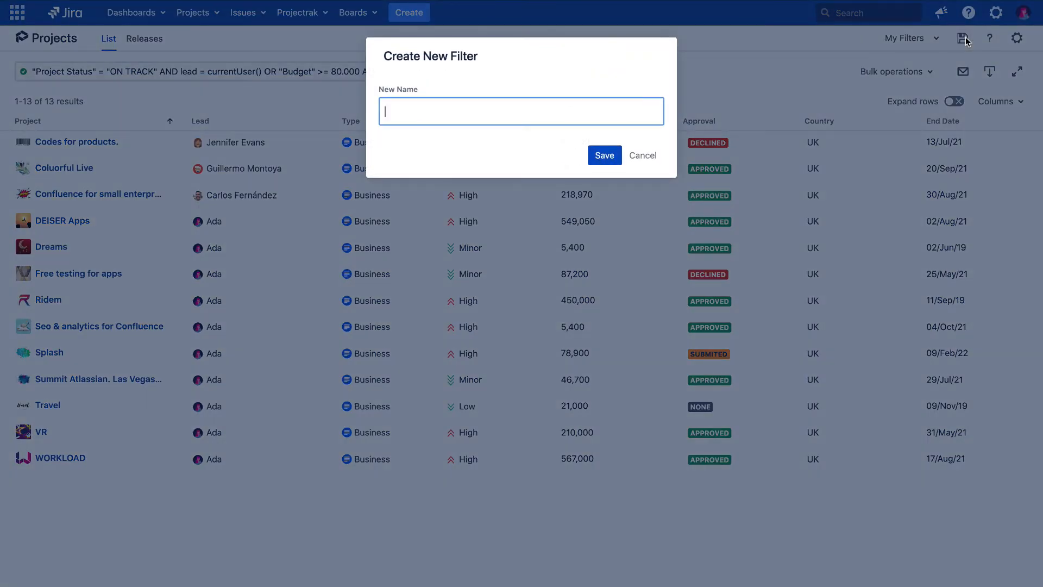
pyautogui.write('My issues on track')
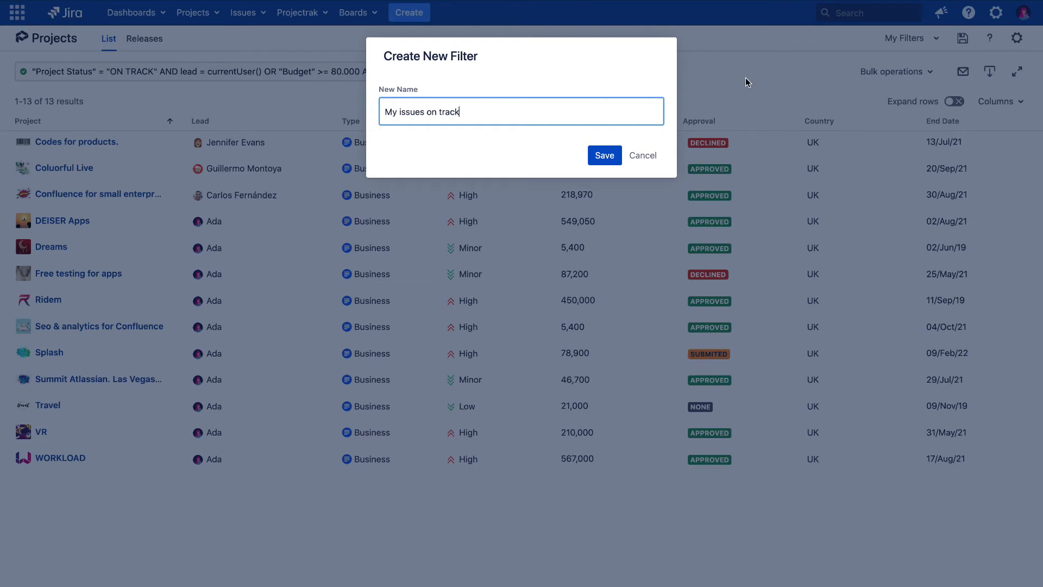
pyautogui.click(603, 157)
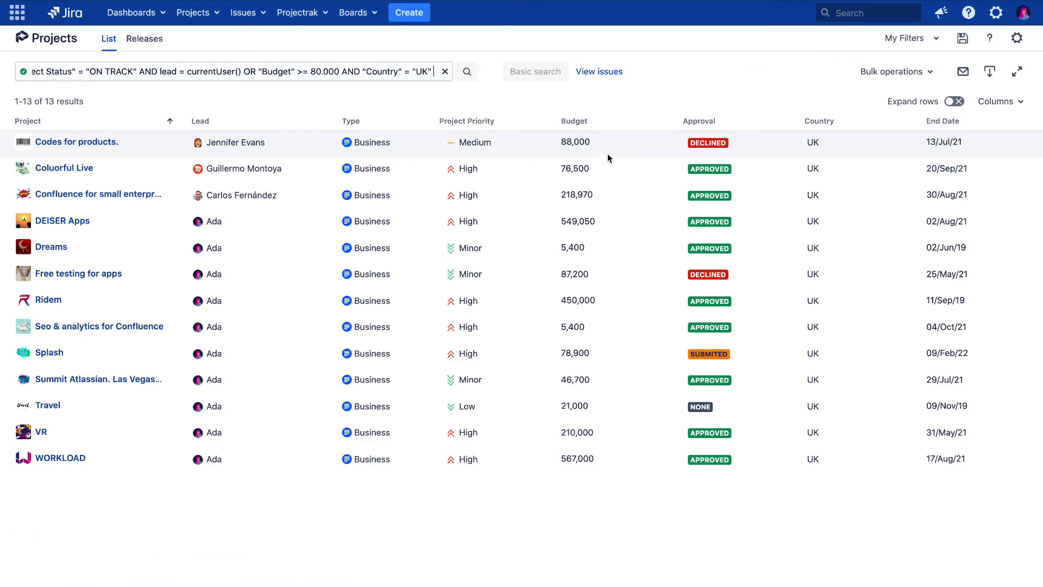
# Look through the saved and followed filters and open the filter management page.
pyautogui.click(912, 43)
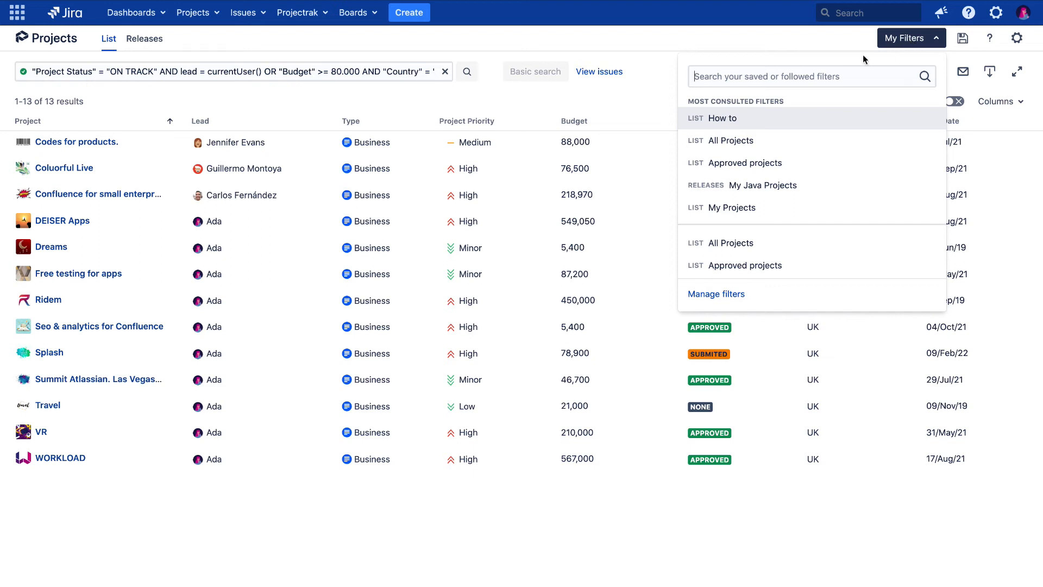
pyautogui.click(806, 78)
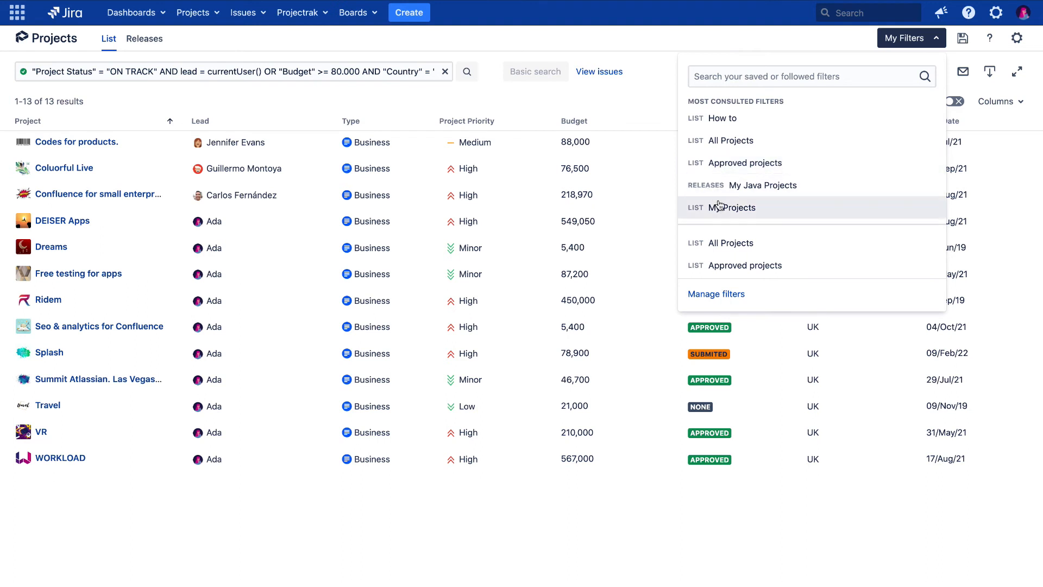
pyautogui.click(723, 293)
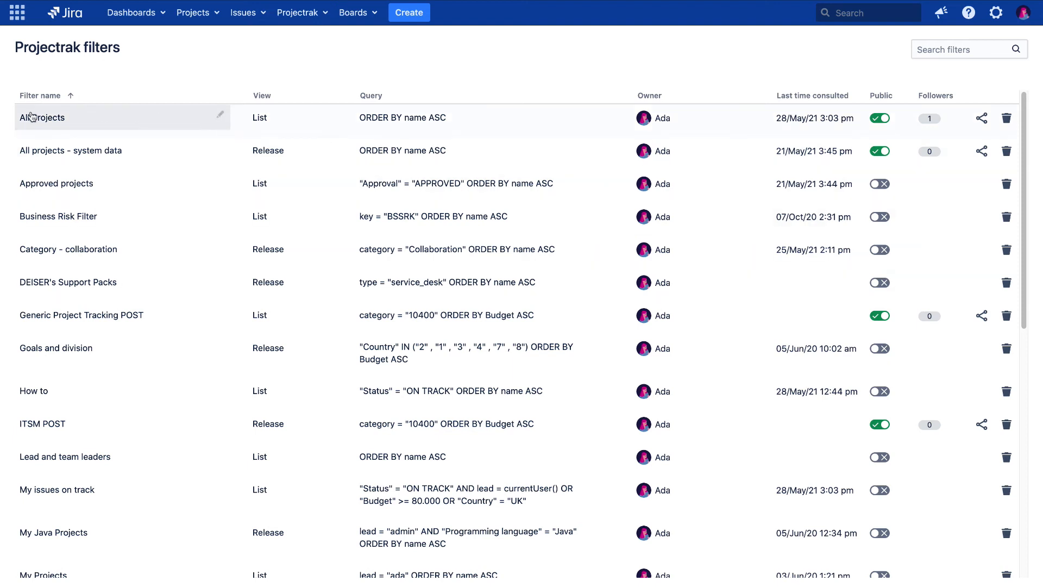
# Open the All Projects filter's name and view for editing, accepting the same name and the List view.
pyautogui.click(77, 122)
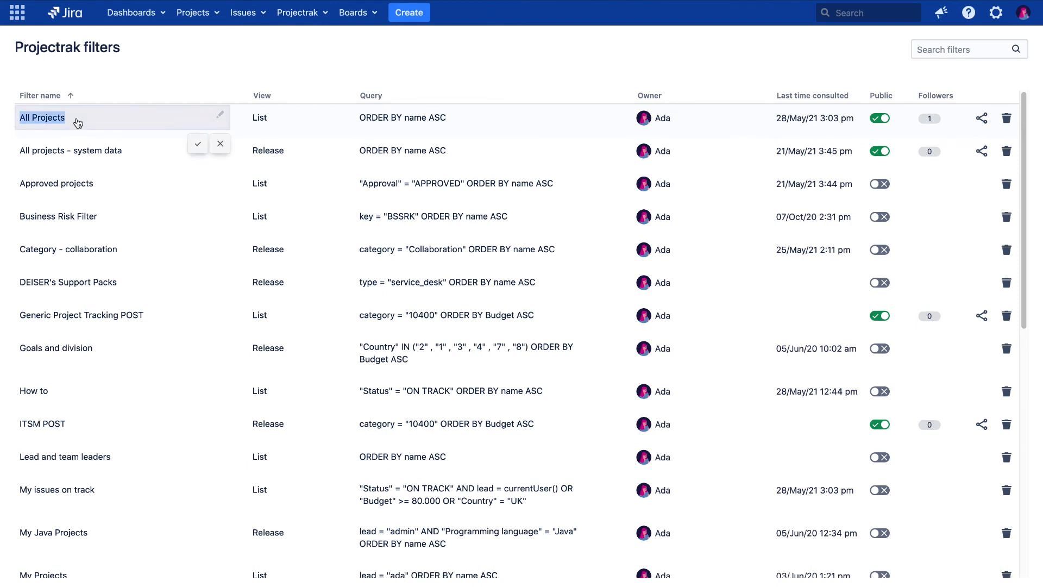
pyautogui.click(198, 144)
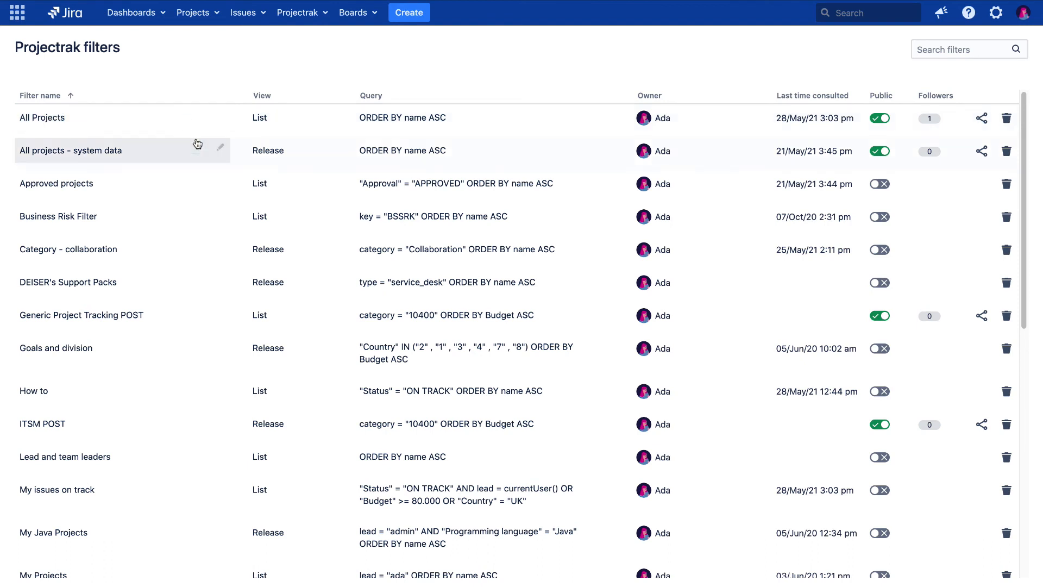
pyautogui.click(267, 124)
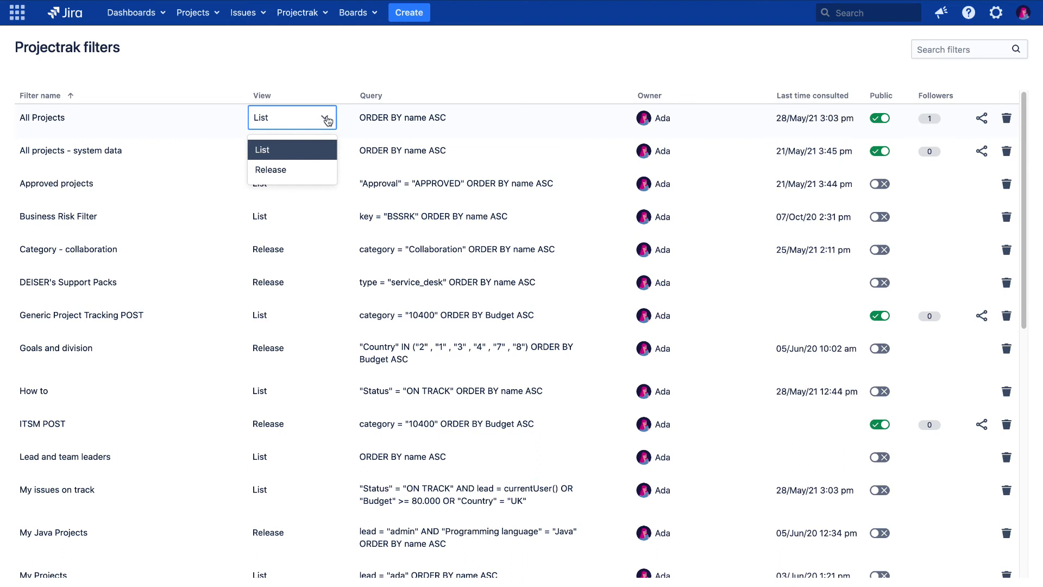
pyautogui.click(282, 148)
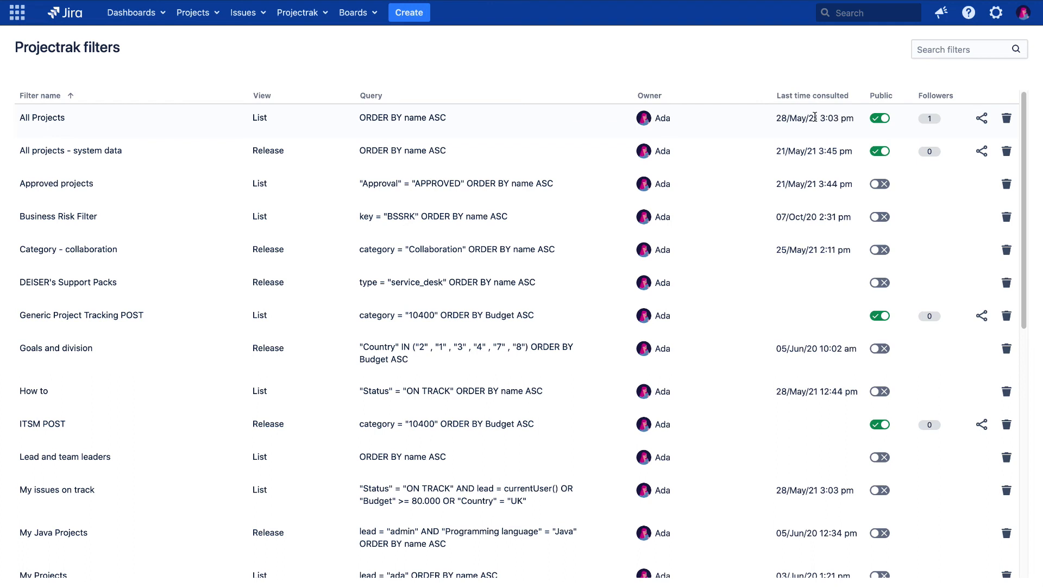
# Turn the All Projects filter's public sharing off and on again, and copy its public link.
pyautogui.click(878, 120)
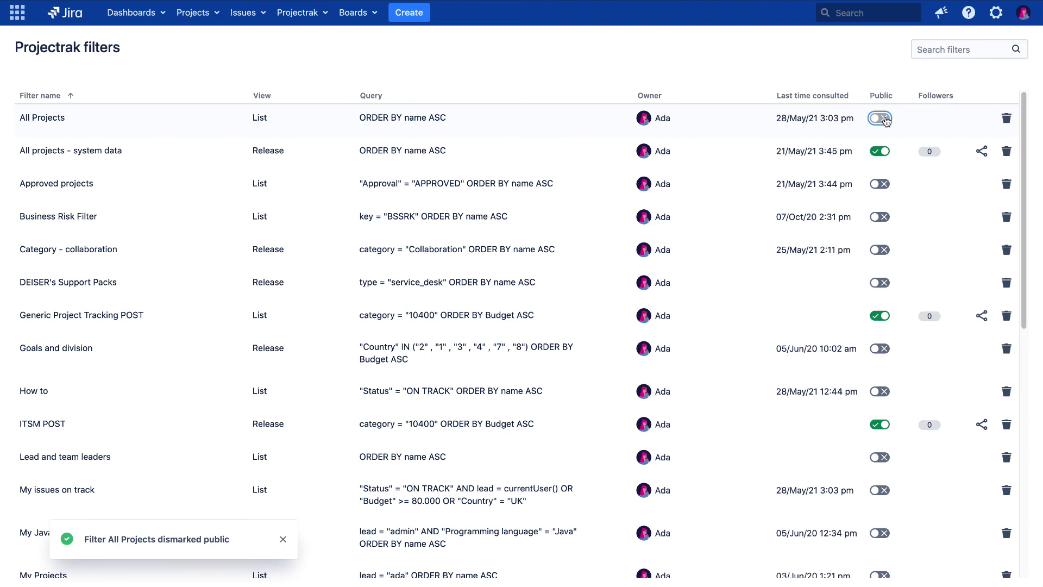
pyautogui.click(886, 120)
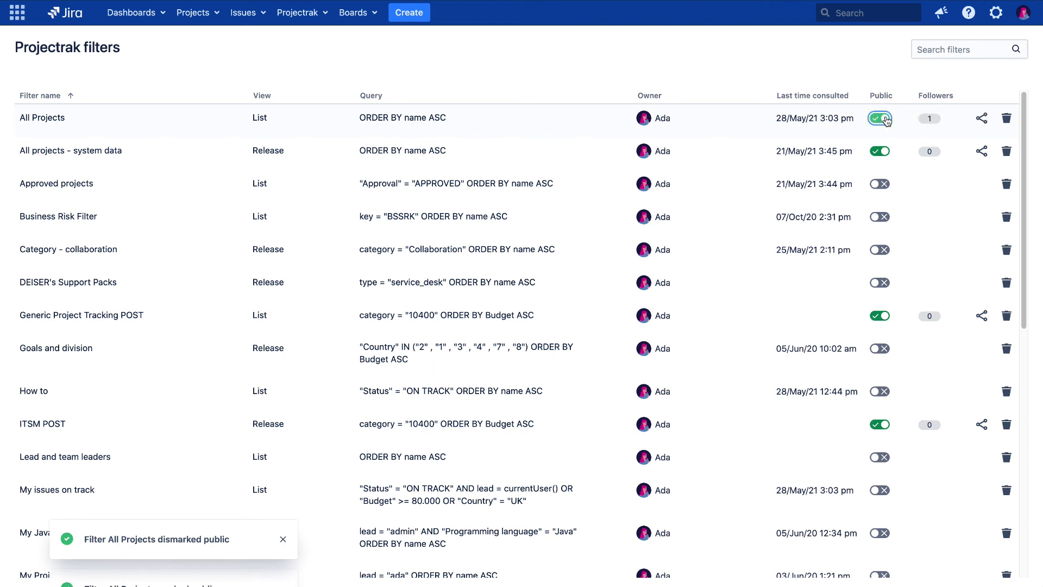
pyautogui.click(982, 121)
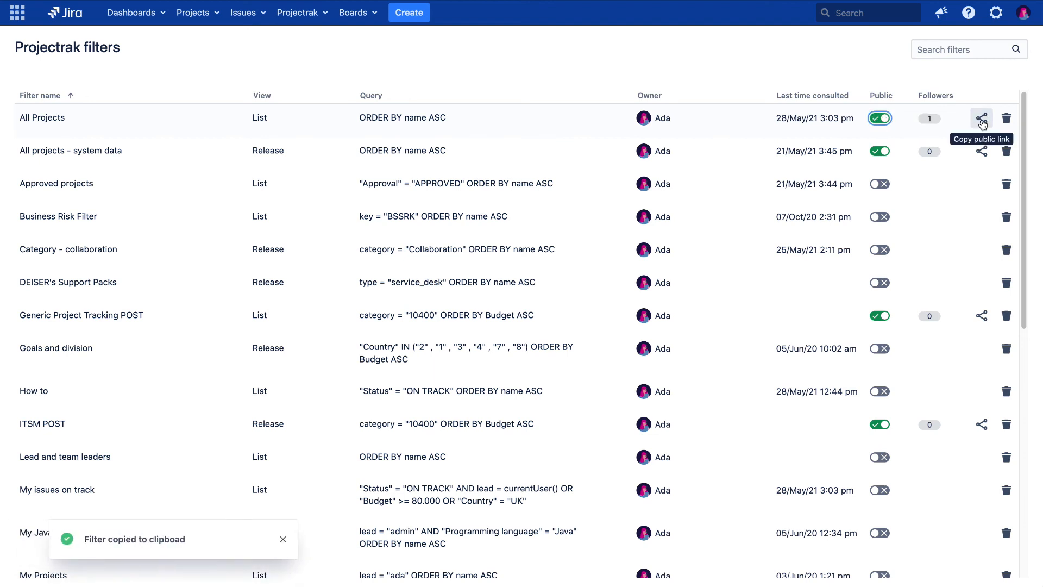